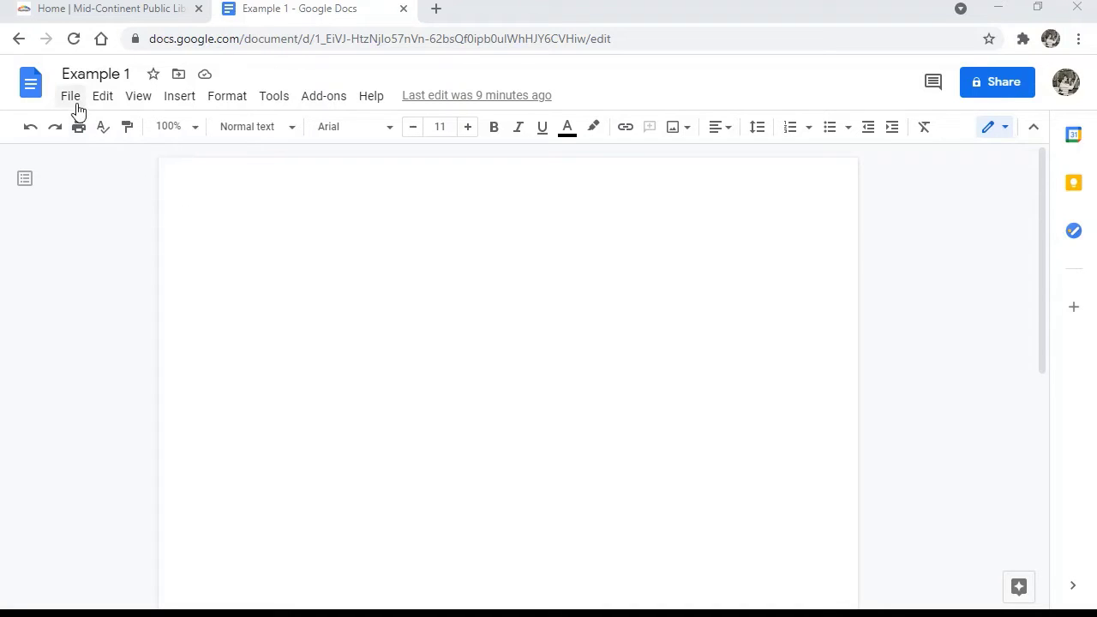
Step: Turn on View > Show ruler so the ruler appears above the Example 1 page
left_click(146, 101)
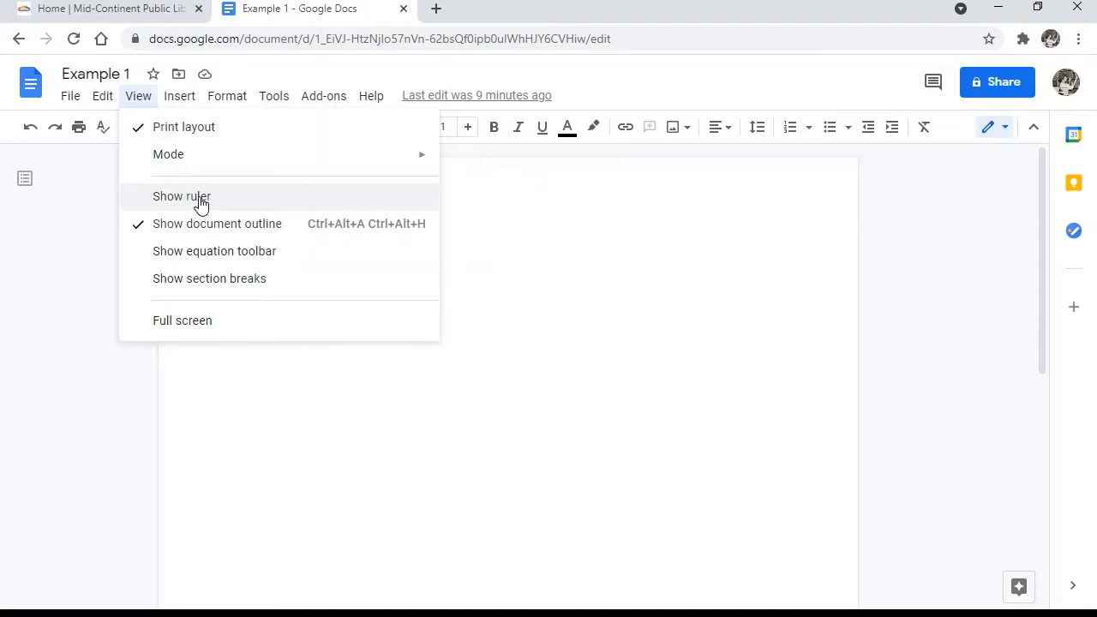
left_click(197, 199)
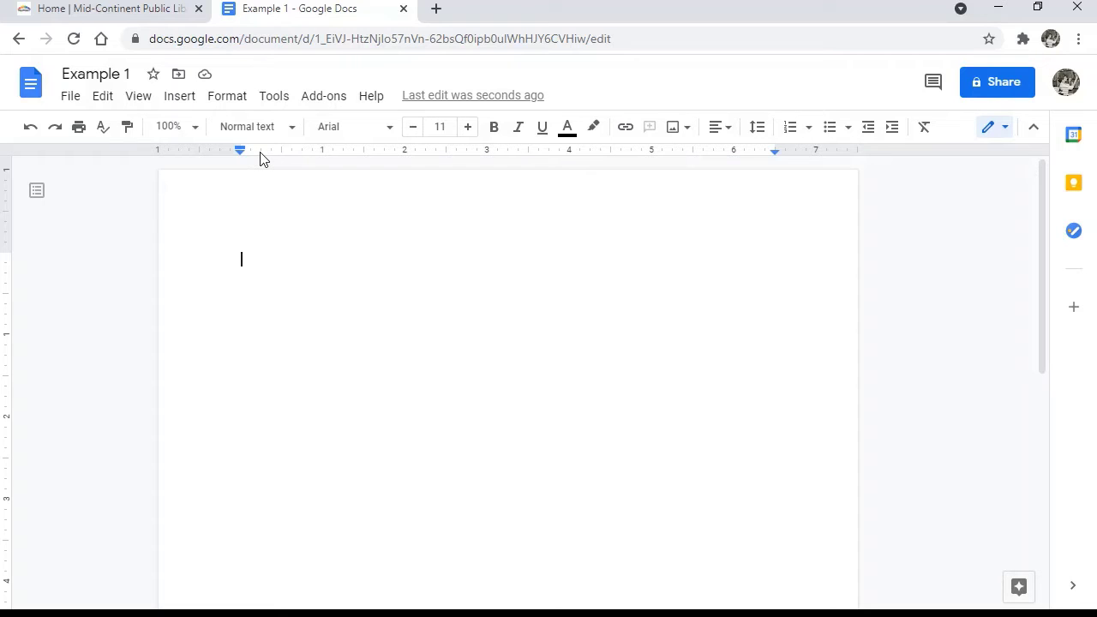
Step: Bring up the left/center/right tab-stop choices at the 0.25-inch ruler mark
right_click(262, 159)
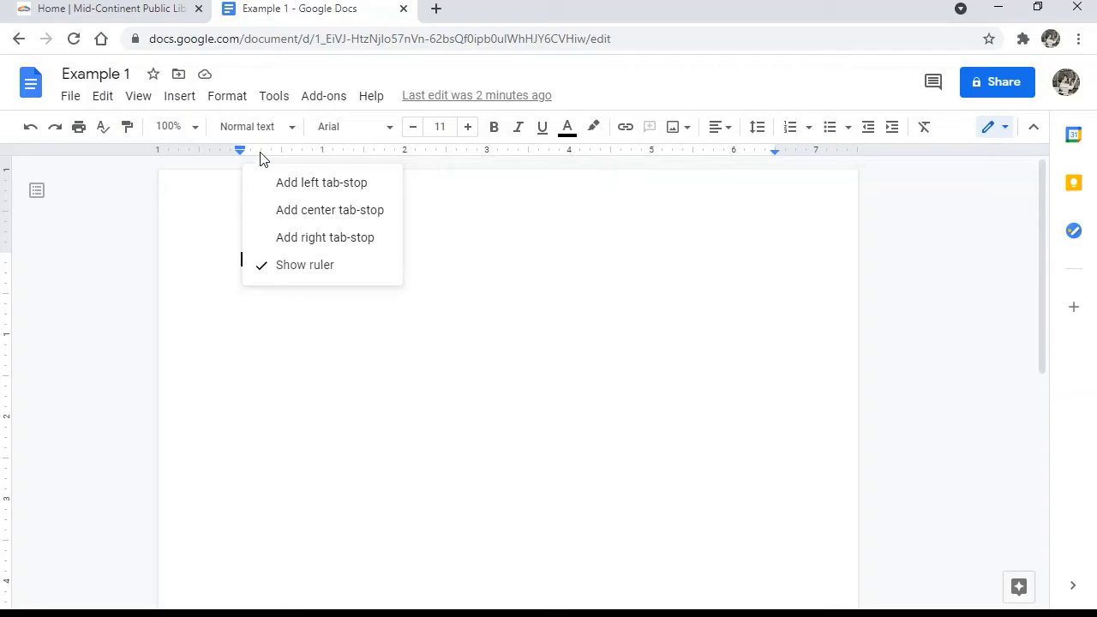
Step: Place tab stops on the ruler: left 0.25", center 1.75", left 2.25", right 4", left ~6"
left_click(292, 189)
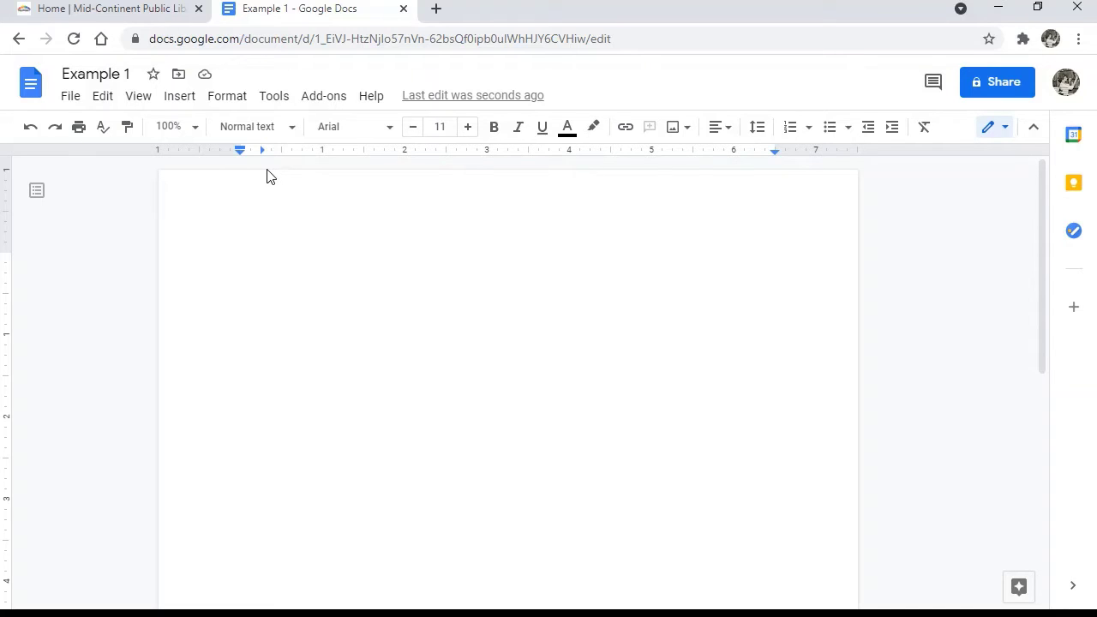
right_click(383, 155)
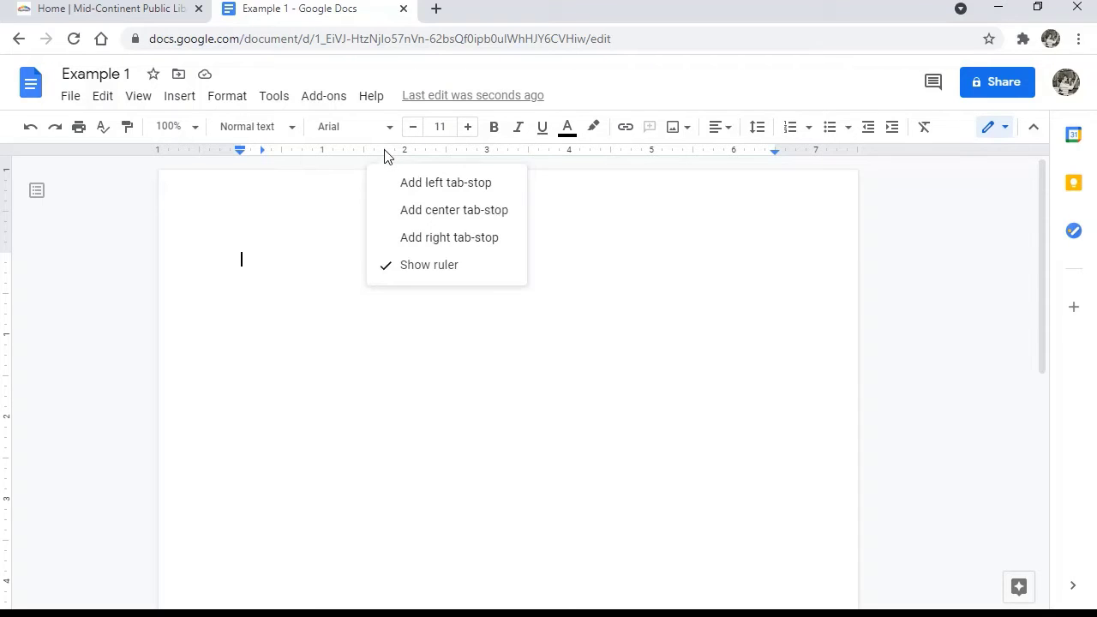
left_click(410, 213)
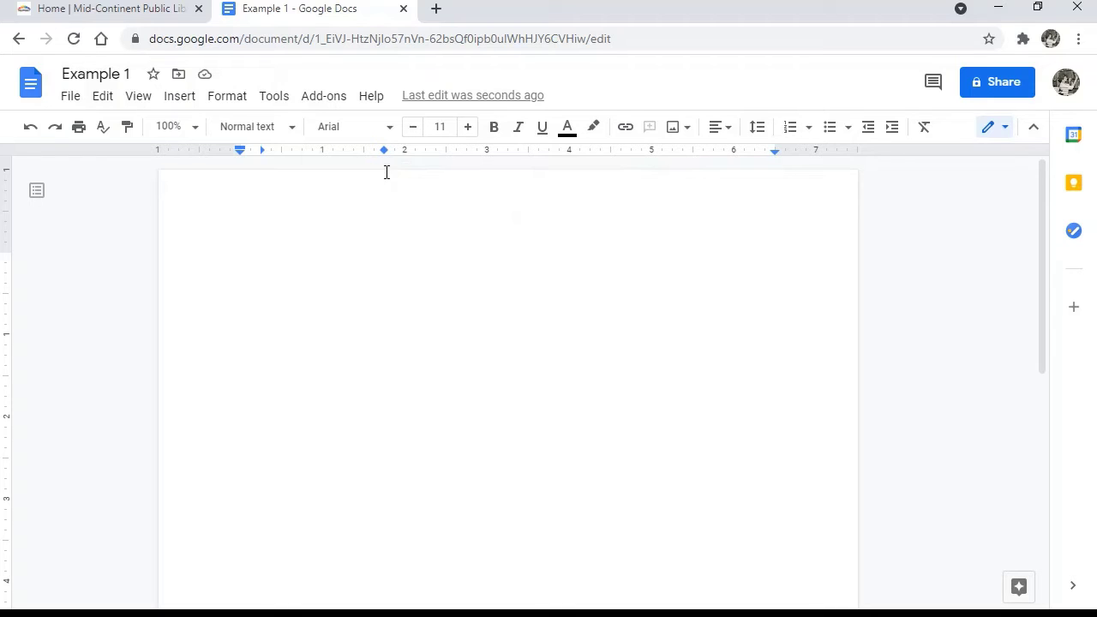
right_click(427, 155)
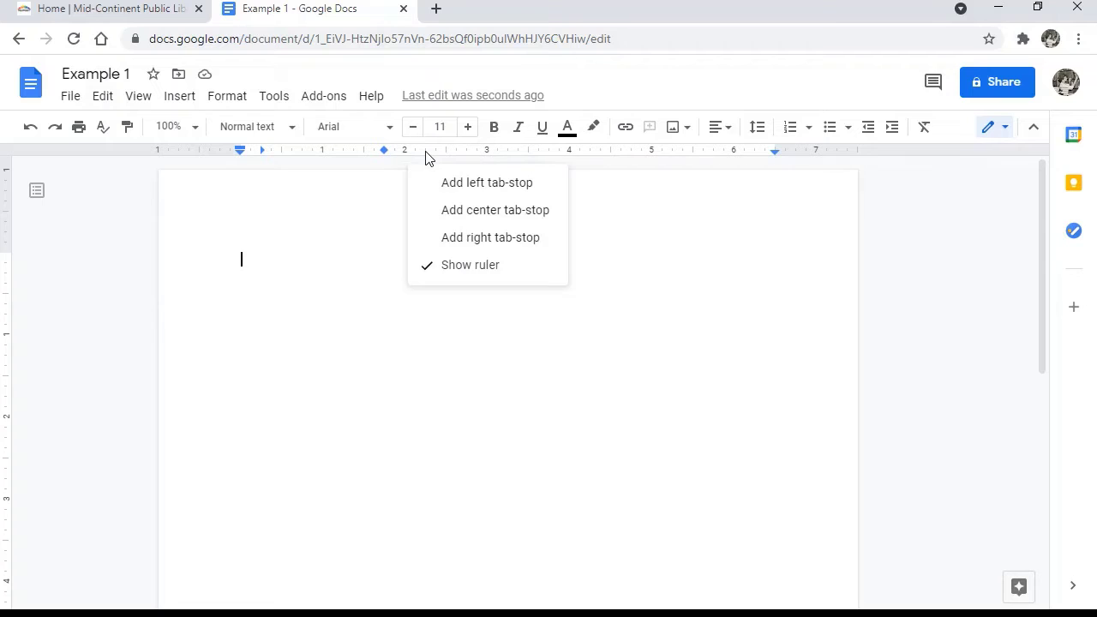
left_click(441, 181)
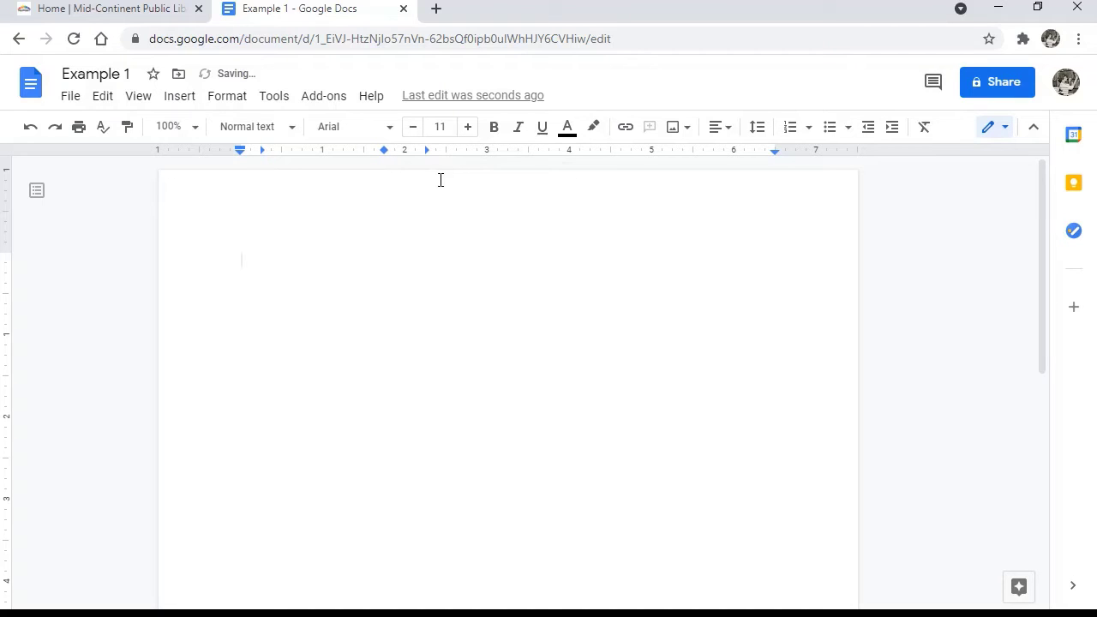
left_click(571, 152)
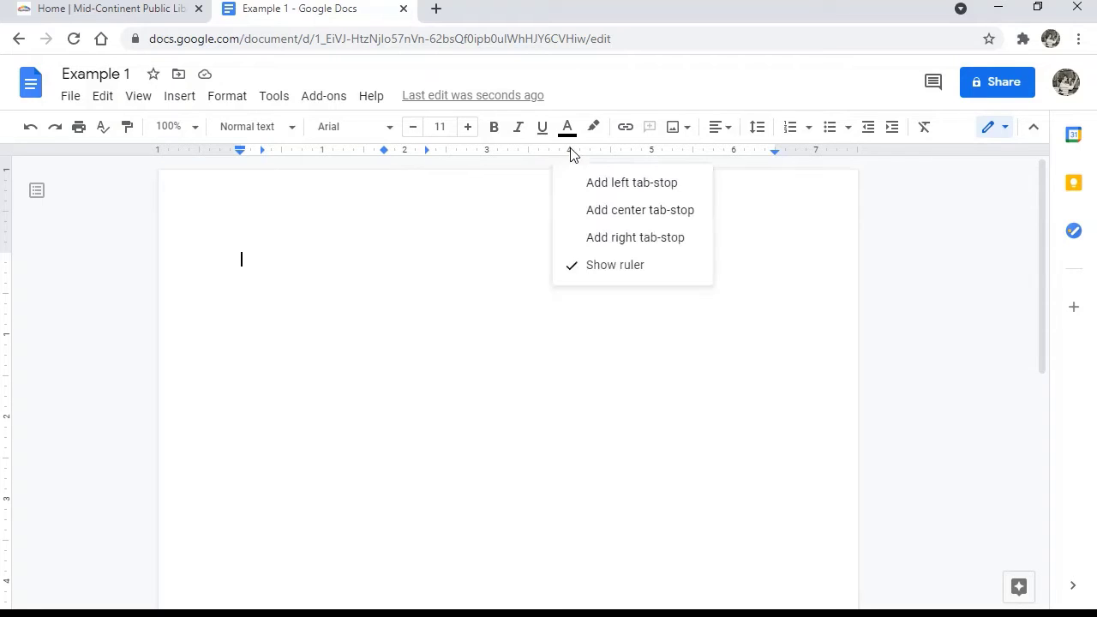
left_click(598, 238)
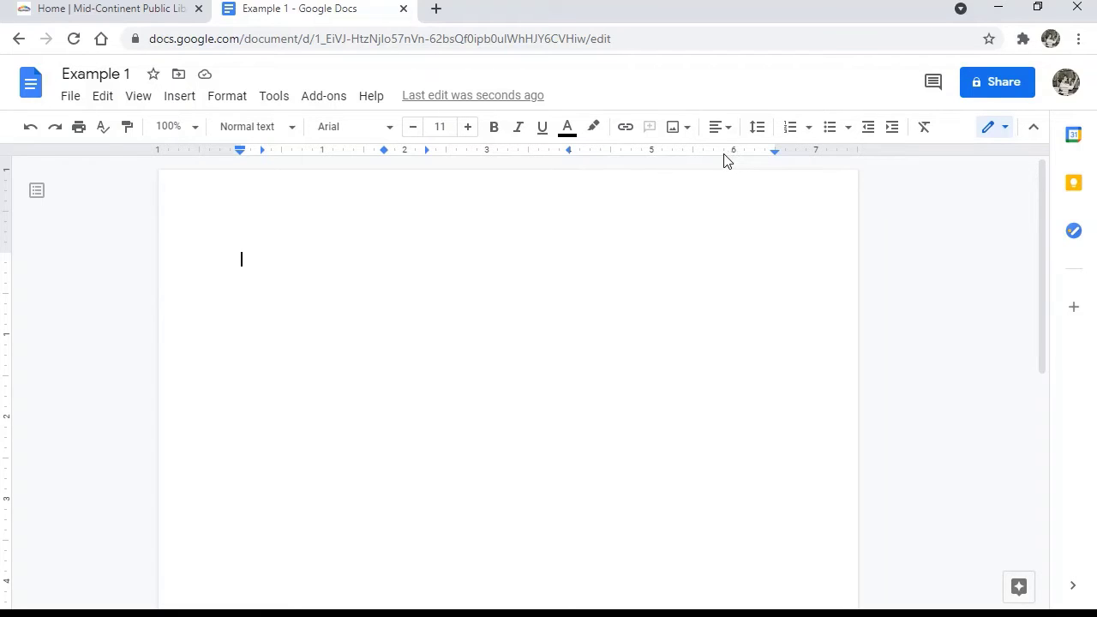
right_click(724, 160)
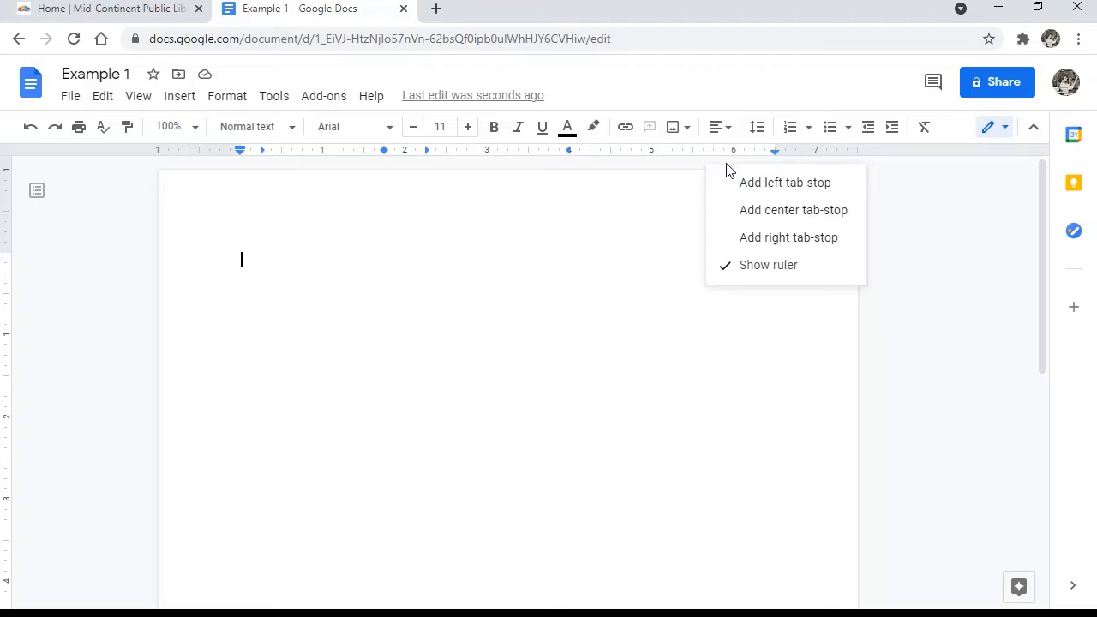
left_click(738, 189)
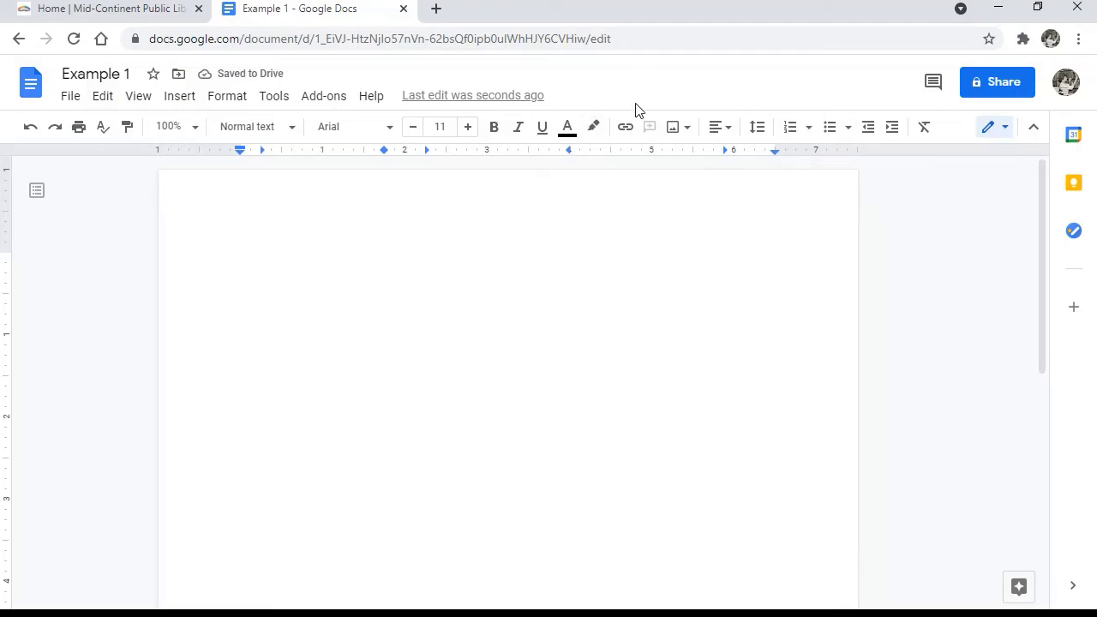
Step: Enter the First Name and MI headings at the first two tab stops
key("Tab")
type("First Name")
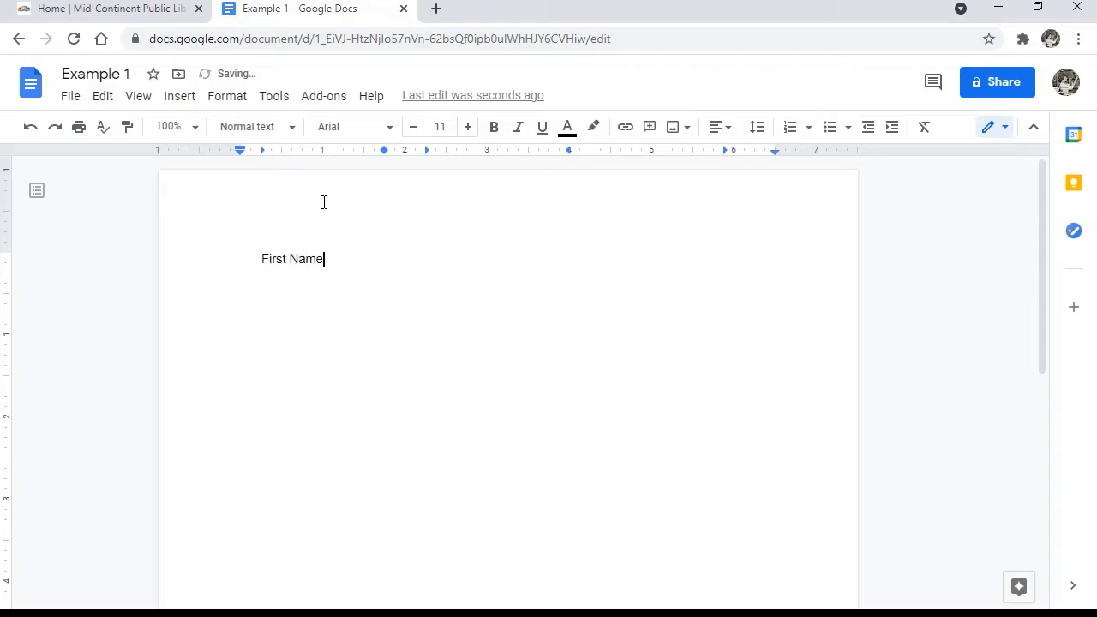
key("Tab")
type("MI")
Step: Add the Last Name, Joined and Title headings, then start the next line at the first tab stop
key("Tab")
type("Last Name")
key("Tab")
type("Joi")
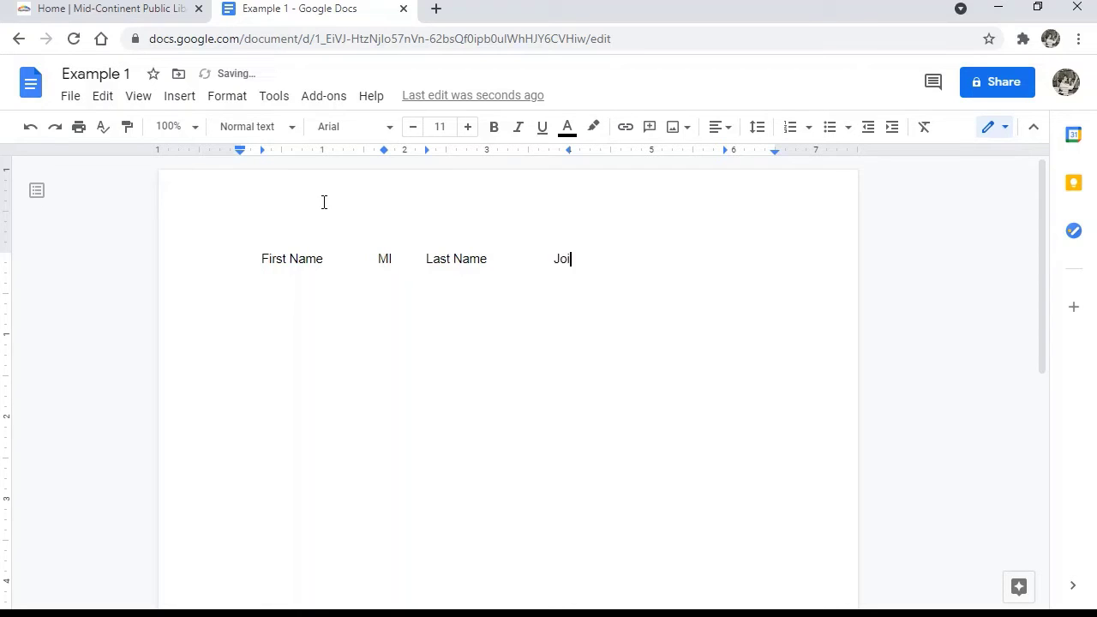
type("ned")
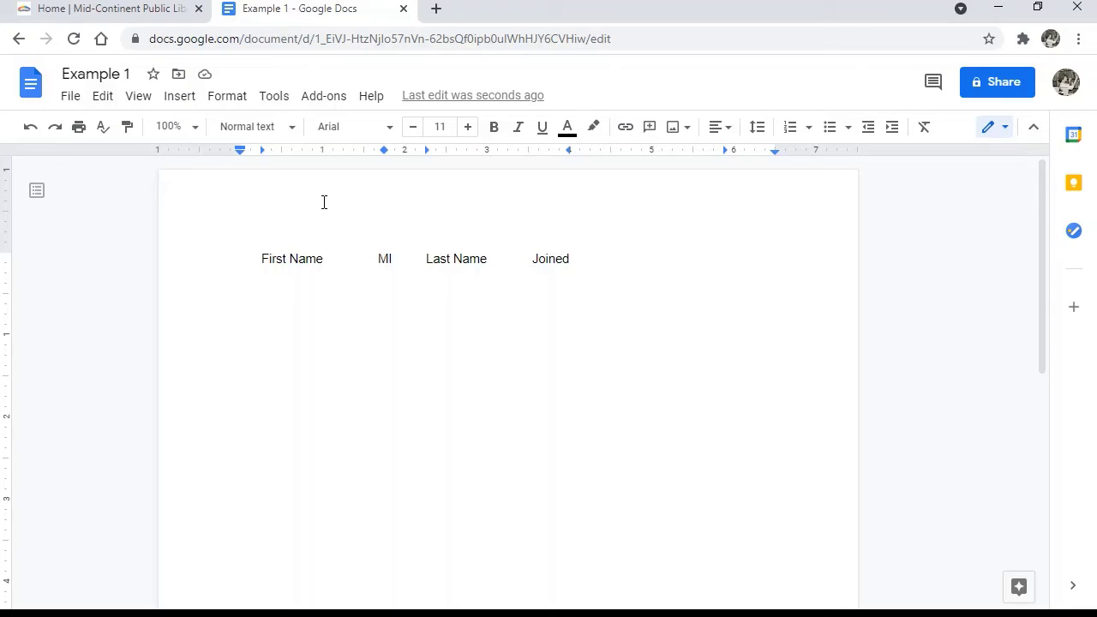
key("Tab")
type("Title")
key("Return")
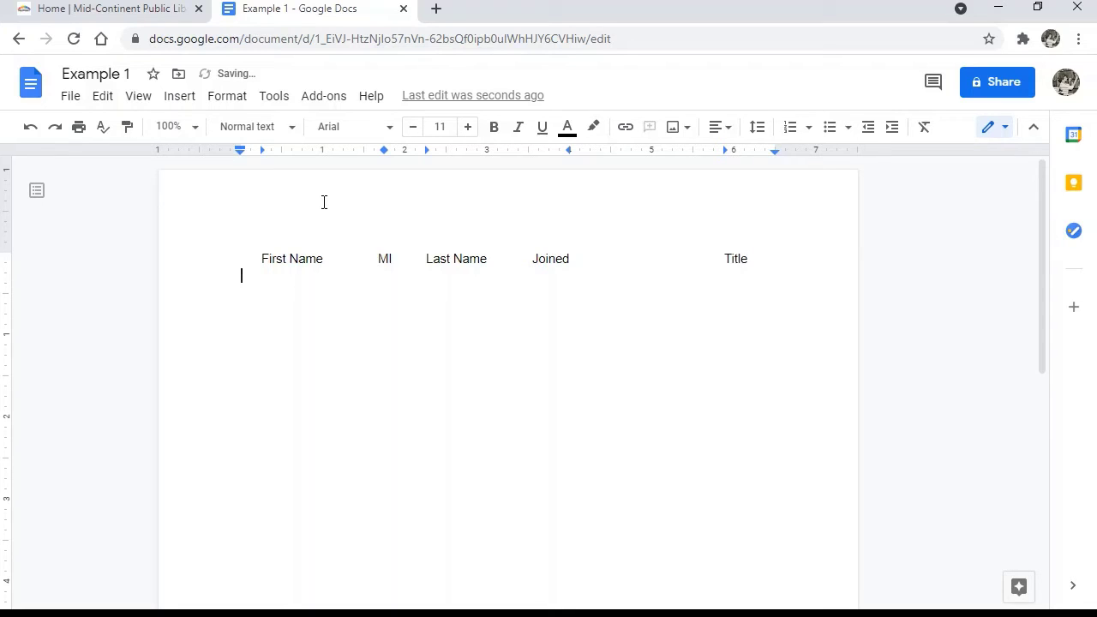
key("Tab")
Step: Enter the first member's first name, middle initial and last name in their columns
key("Tab")
key("Tab")
key("Tab")
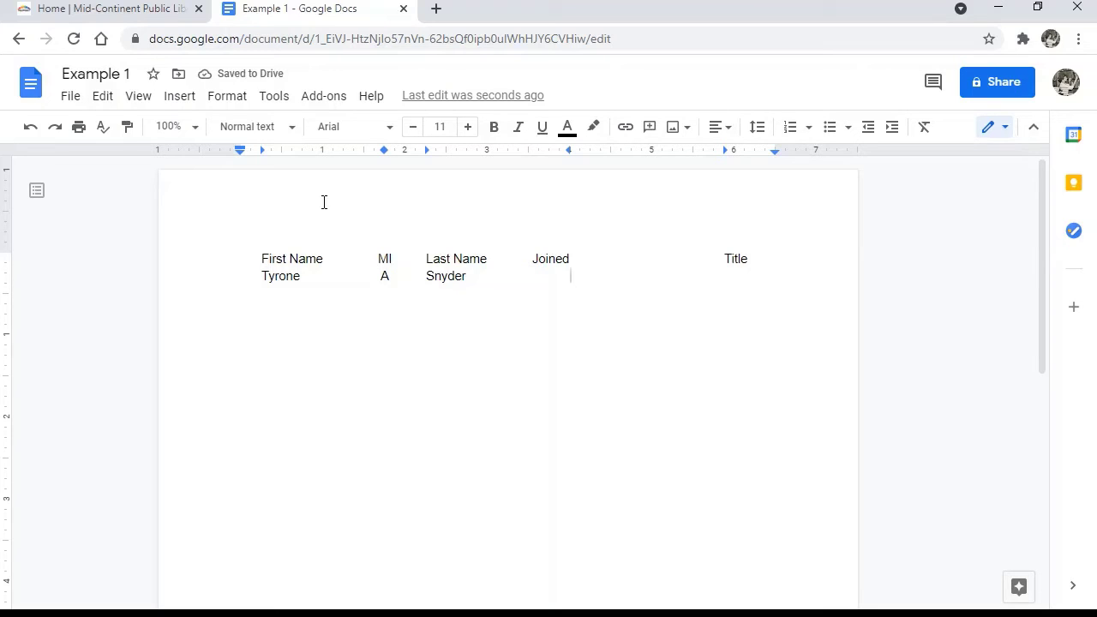
Step: Add join date 2/4/1999 and title President, and drag the Title tab stop toward 5.5"
type("2/")
type("4/1999")
key("Tab")
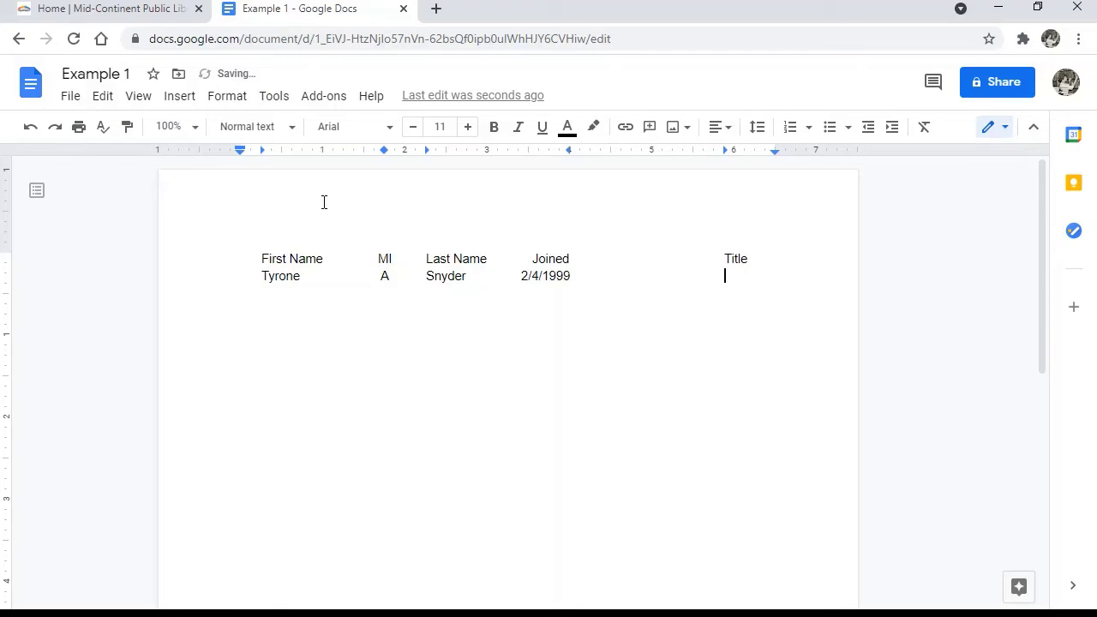
type("President")
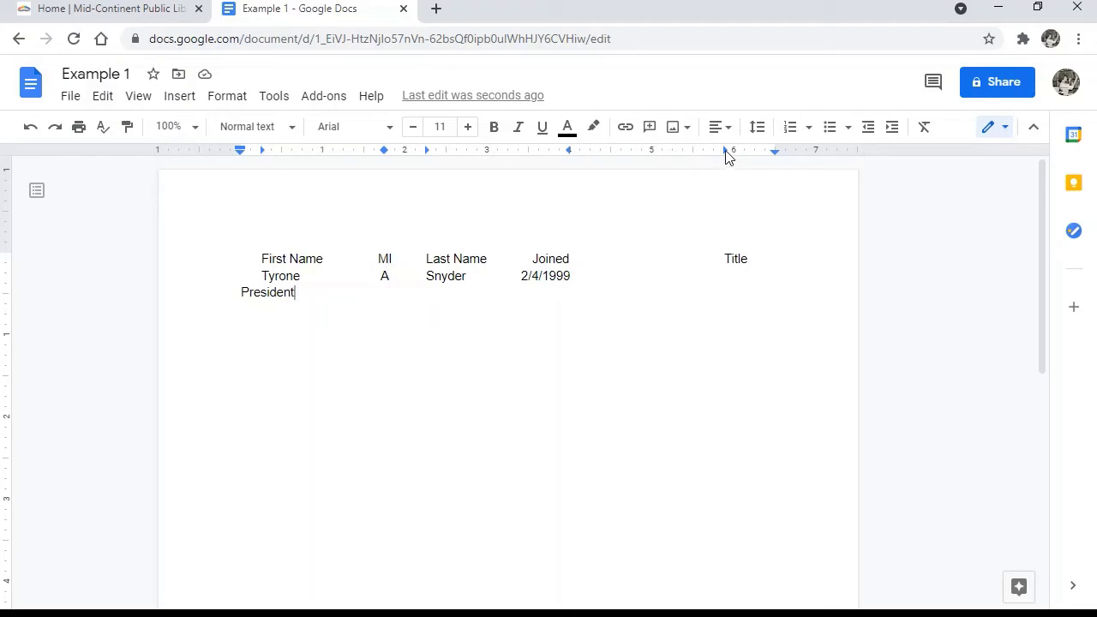
left_click_drag(727, 151, 670, 155)
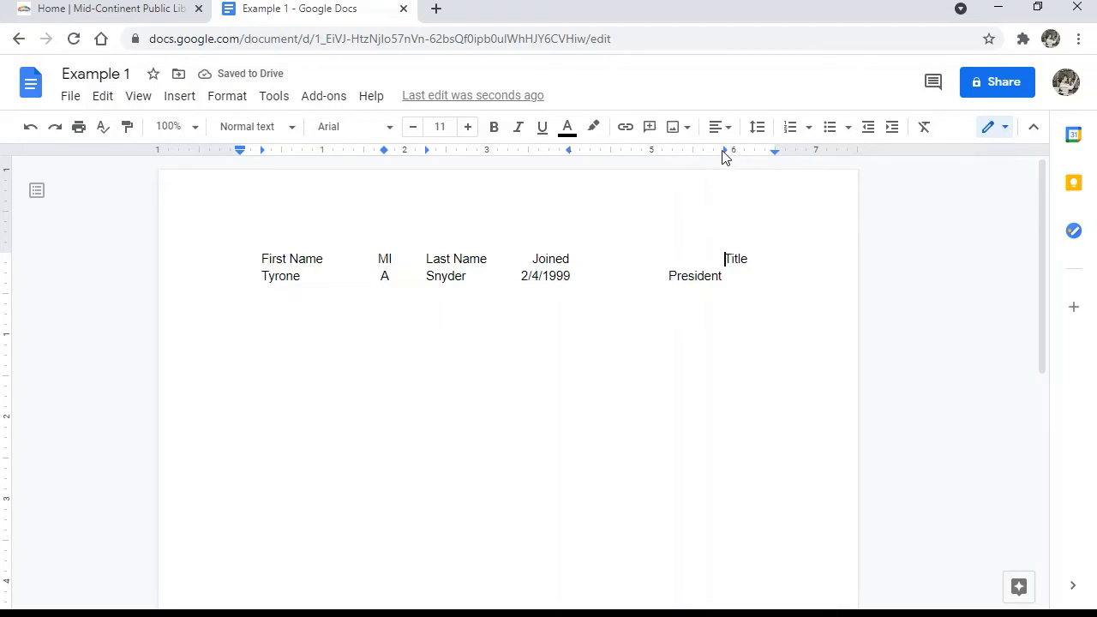
Step: Move the header's Title tab stop from 5.81" to 5.25" so Title sits above President
left_click_drag(727, 155, 669, 154)
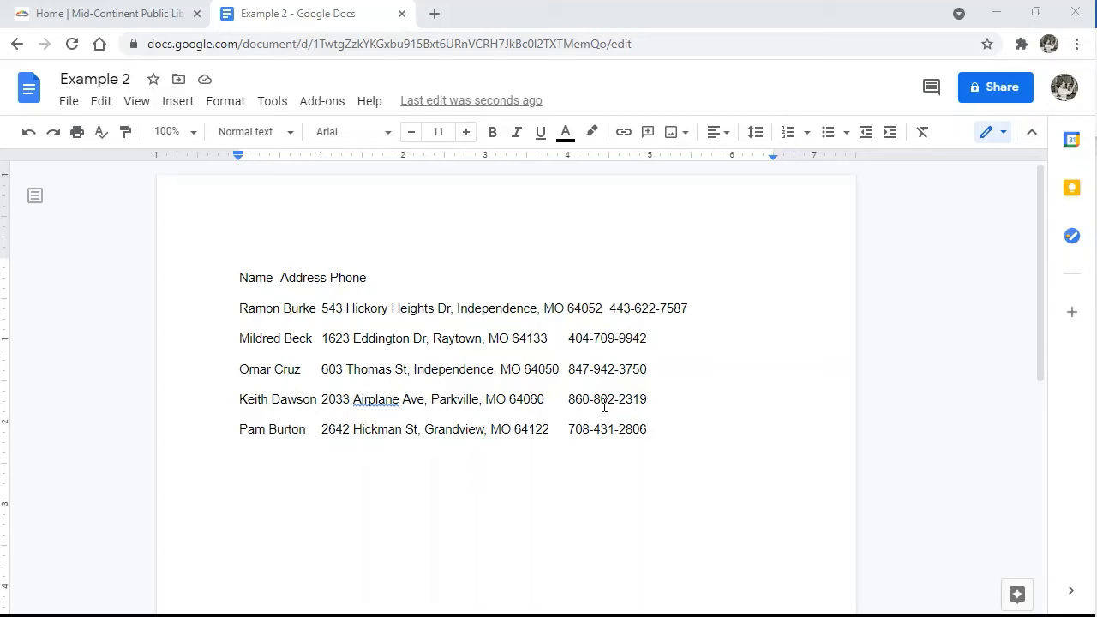
Step: For all six contact lines, add a left tab stop at 1" and a right tab stop near 6.5"
left_click_drag(240, 276, 658, 431)
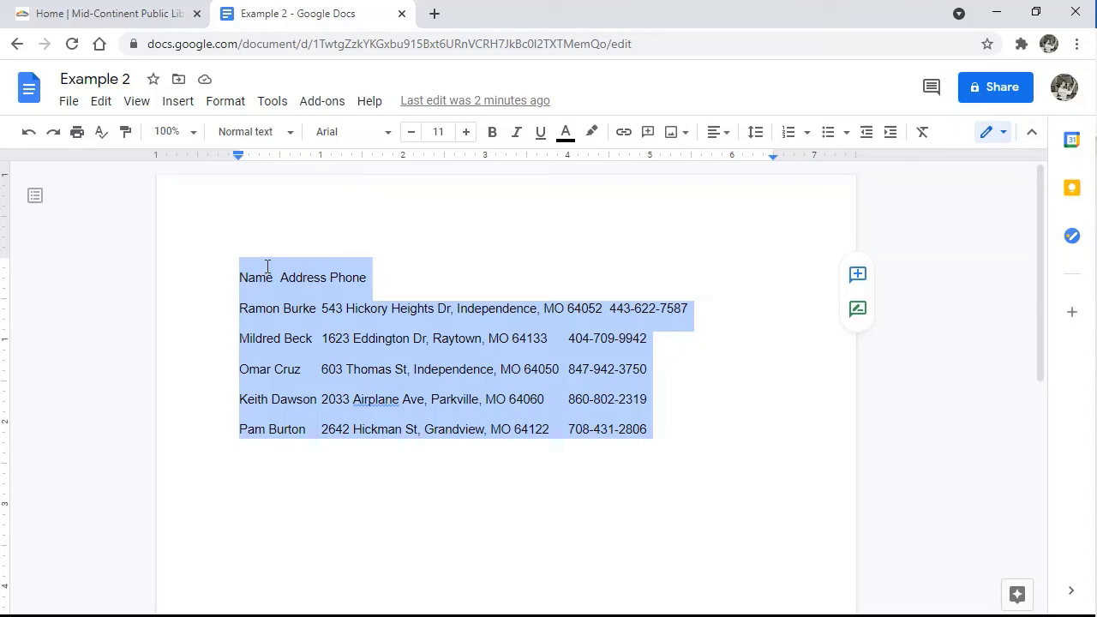
right_click(343, 160)
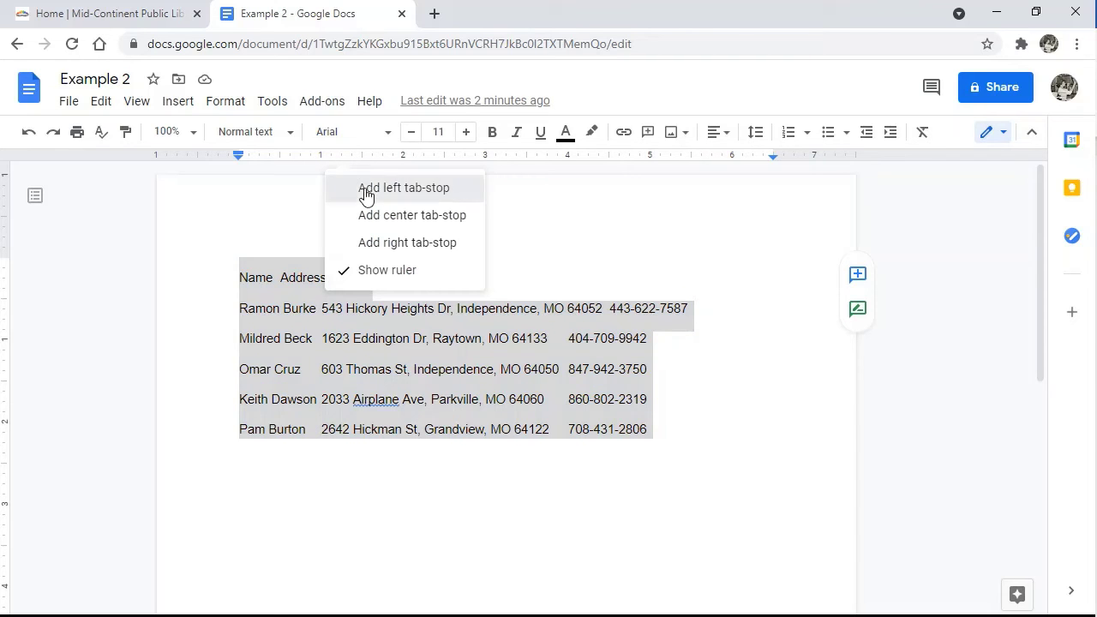
left_click(365, 189)
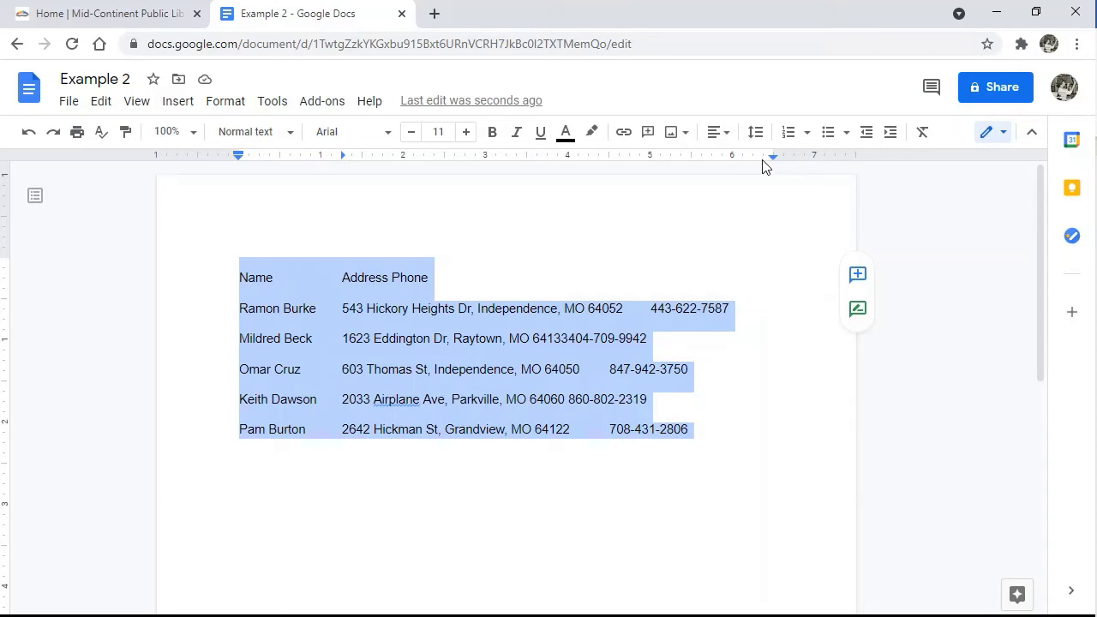
right_click(762, 160)
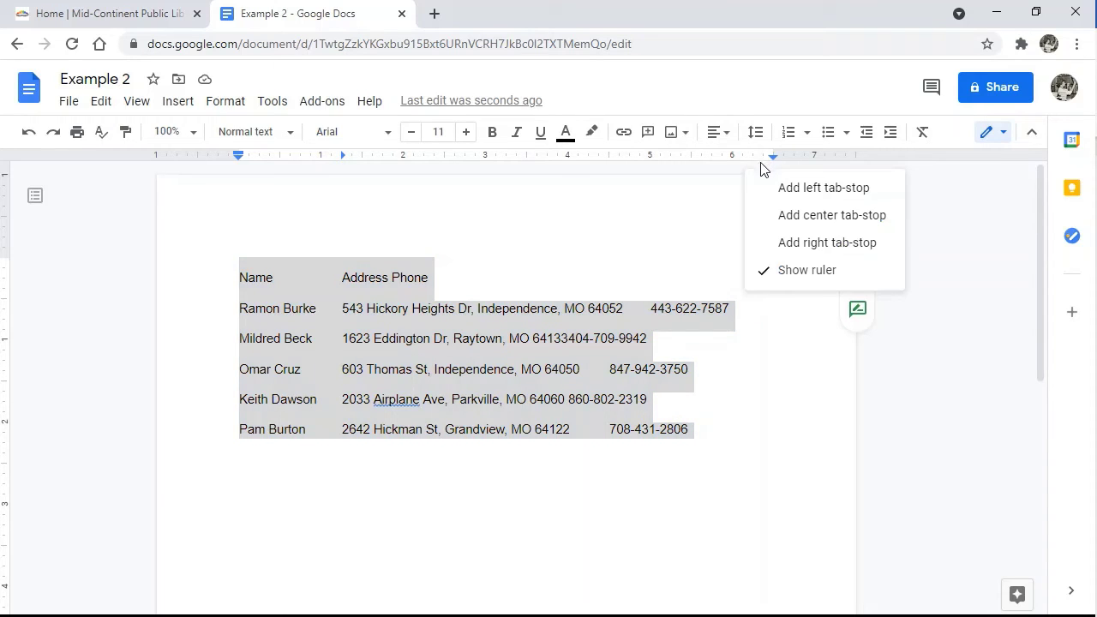
left_click(788, 243)
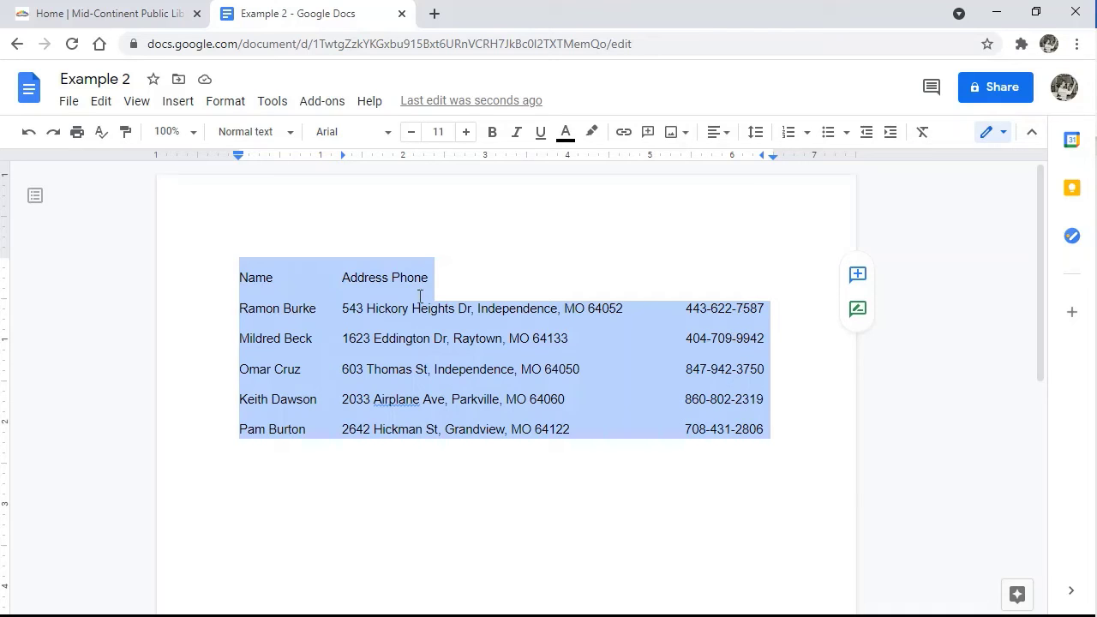
Step: Add a centre tab stop at 6" on the header line and tab the Phone heading onto it
left_click(400, 279)
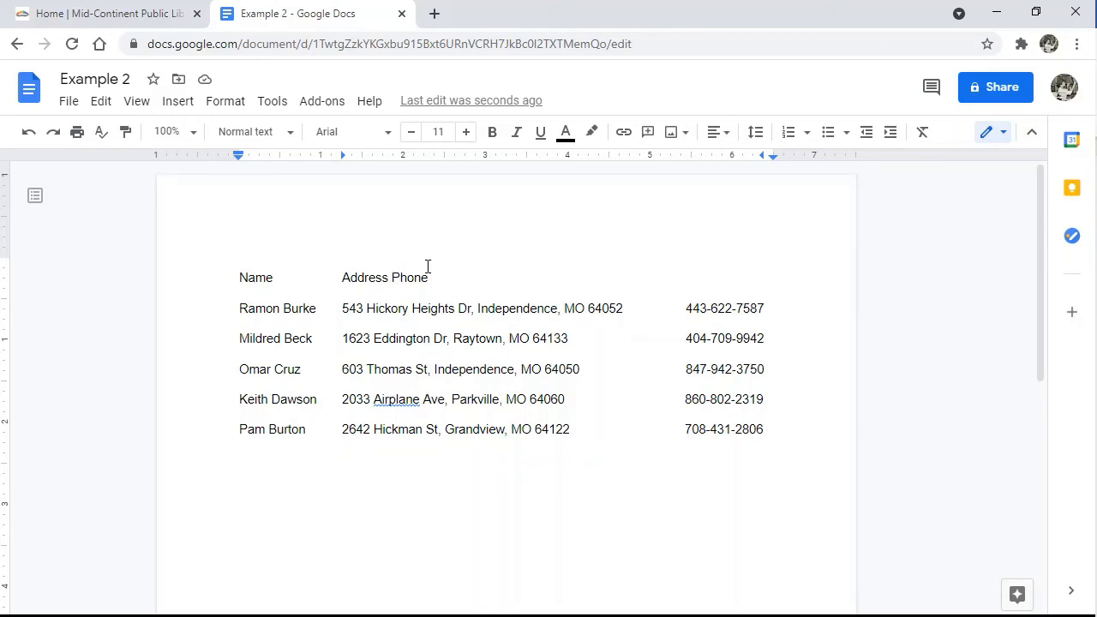
left_click(398, 278)
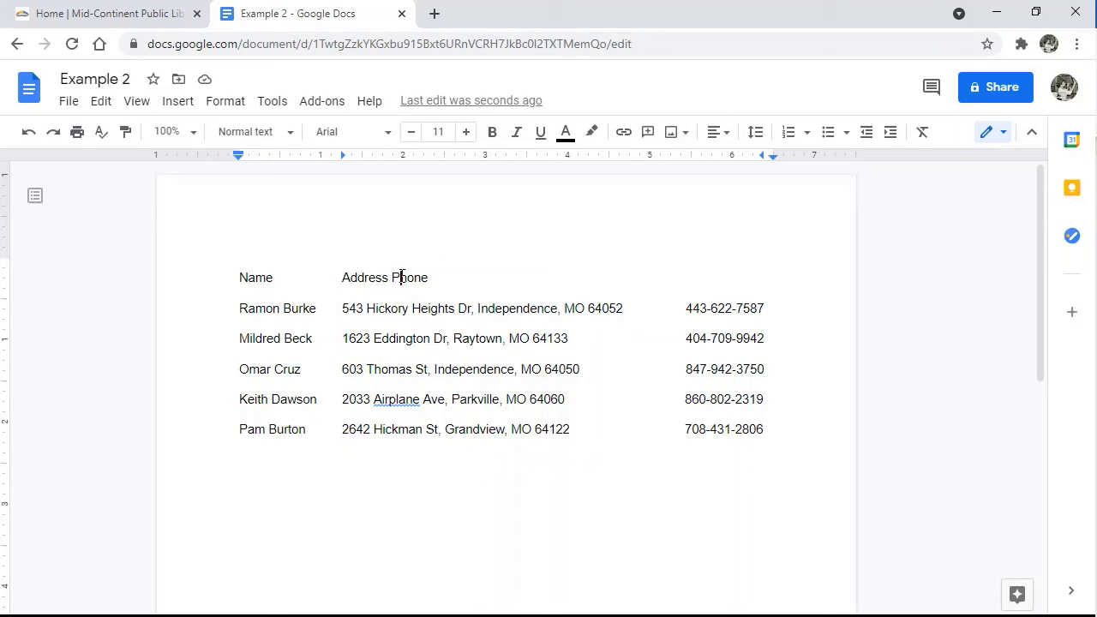
left_click(721, 157)
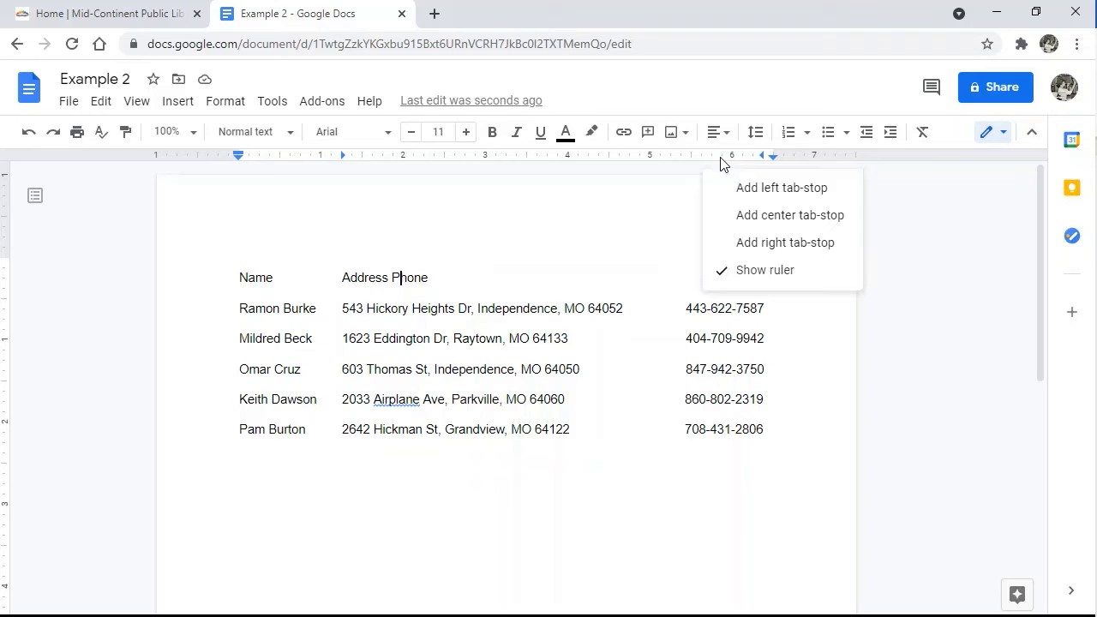
left_click(742, 214)
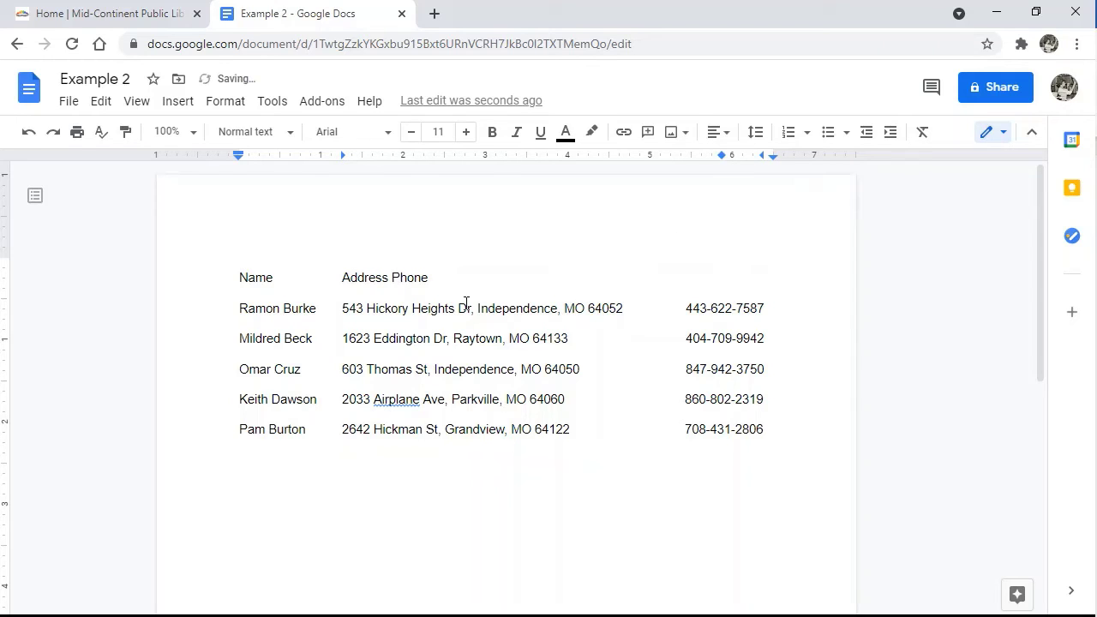
left_click(391, 276)
key("Tab")
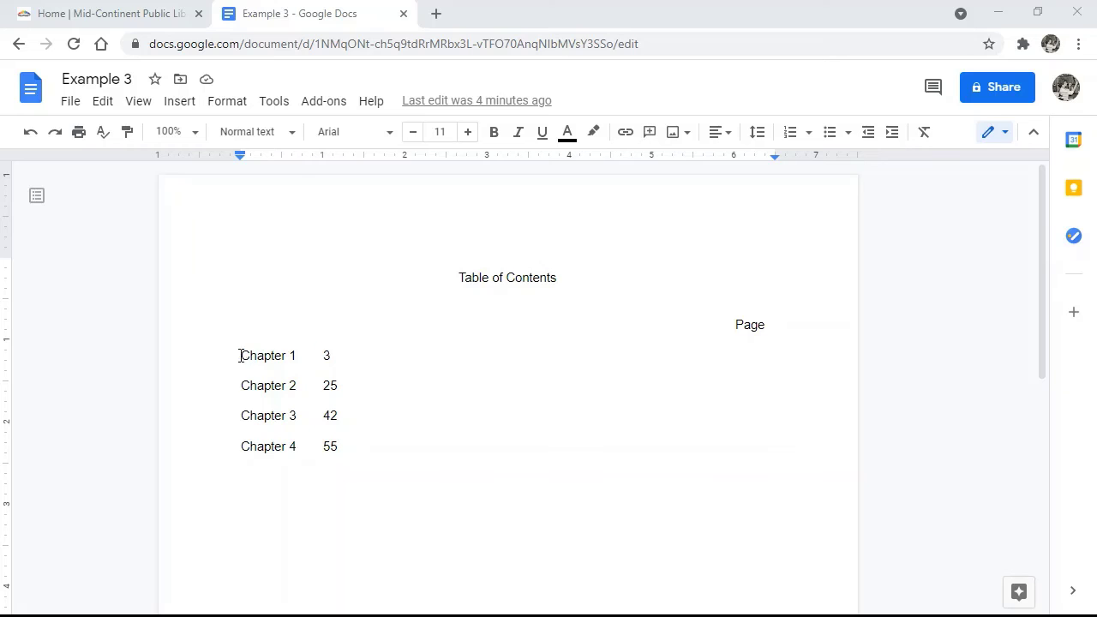
Step: Give the Chapter 1–4 lines a right tab stop near the right margin for their page numbers
left_click_drag(240, 355, 365, 446)
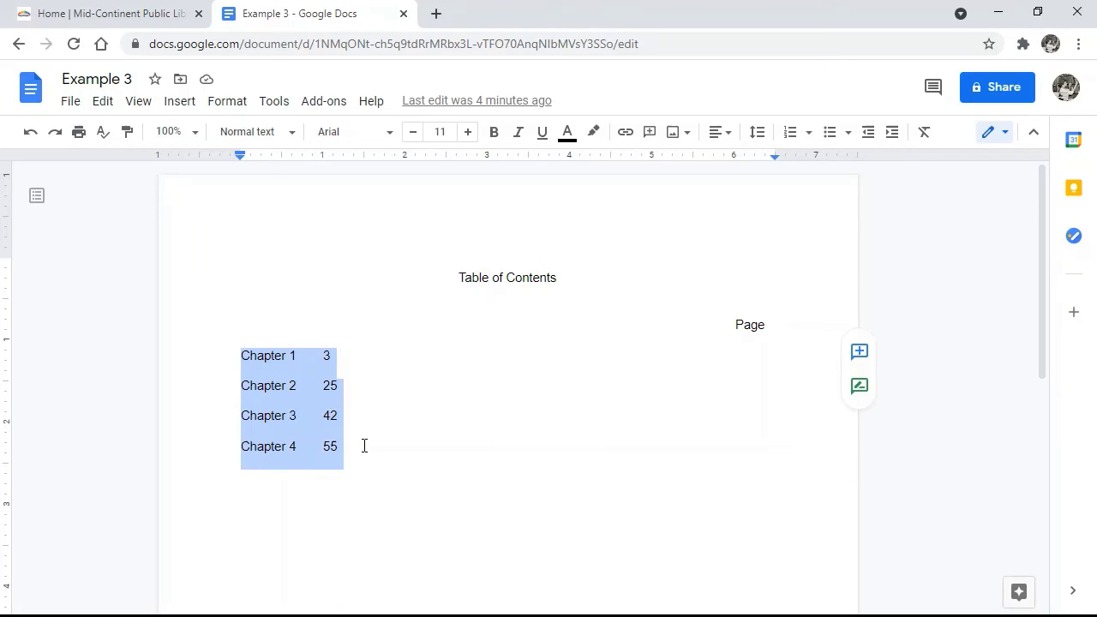
left_click(756, 159)
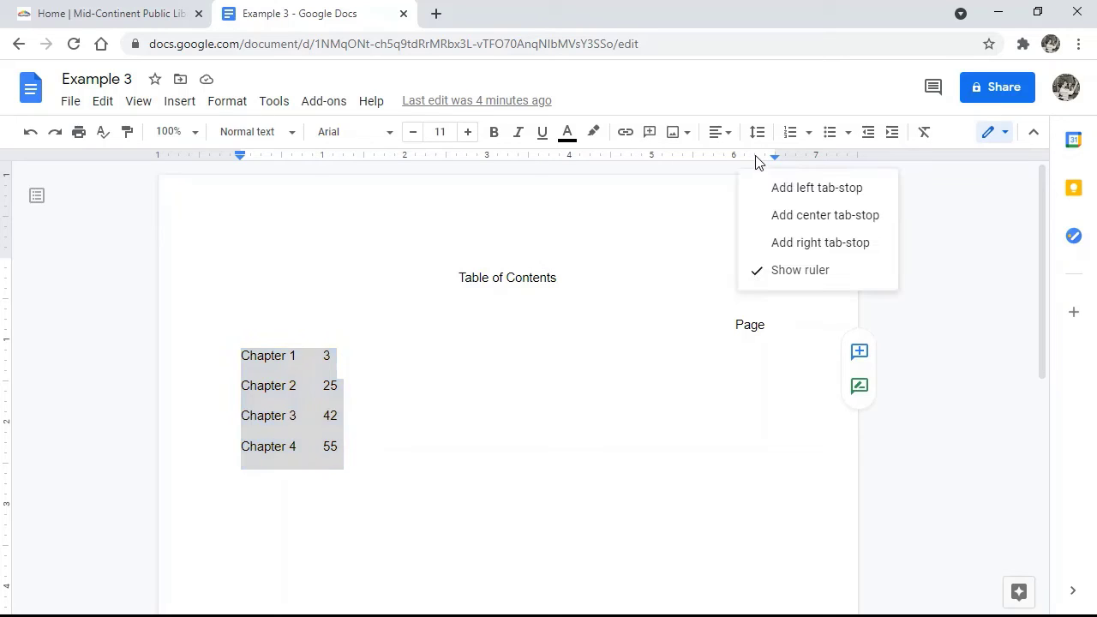
left_click(787, 244)
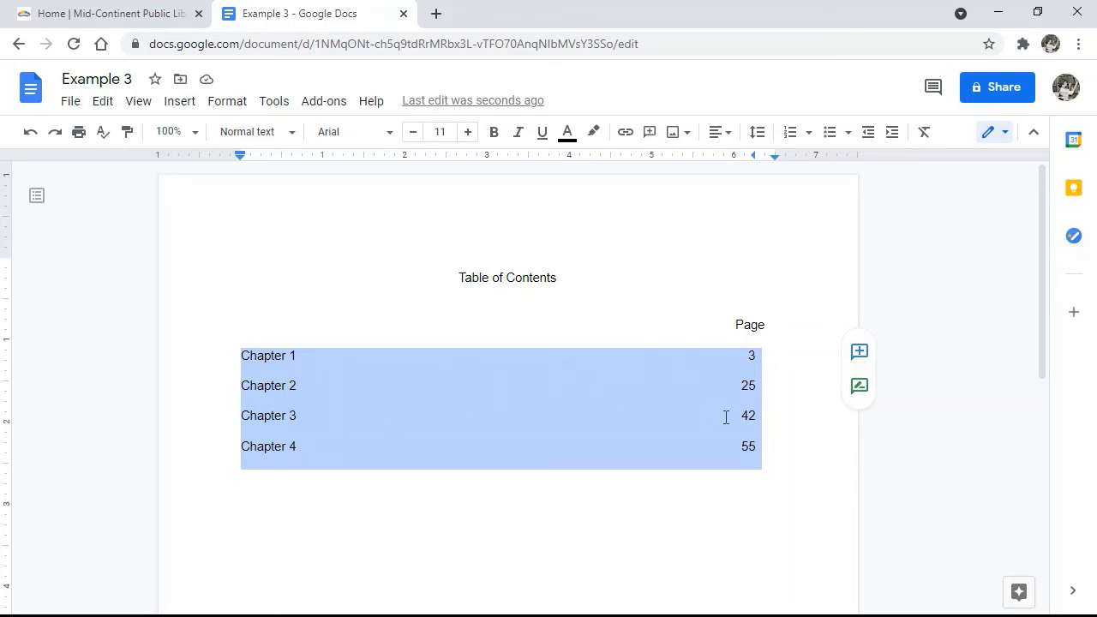
left_click(431, 494)
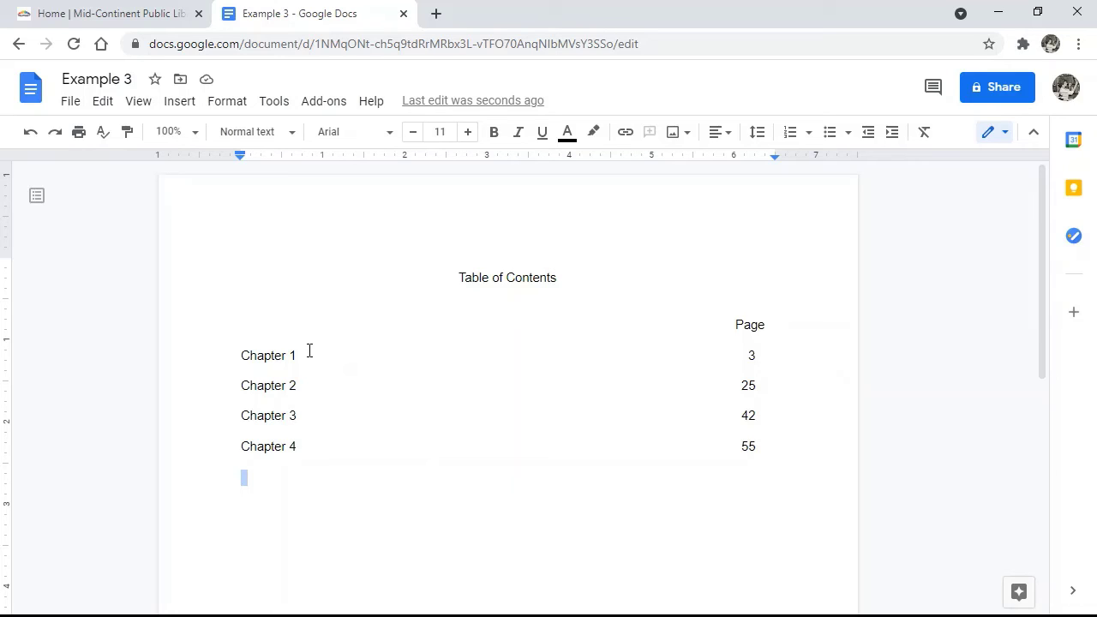
Step: Type a few periods after Chapter 1 and select the dots
key("Up")
key("Up")
key("Up")
key("Up")
key("End")
left_click(298, 354)
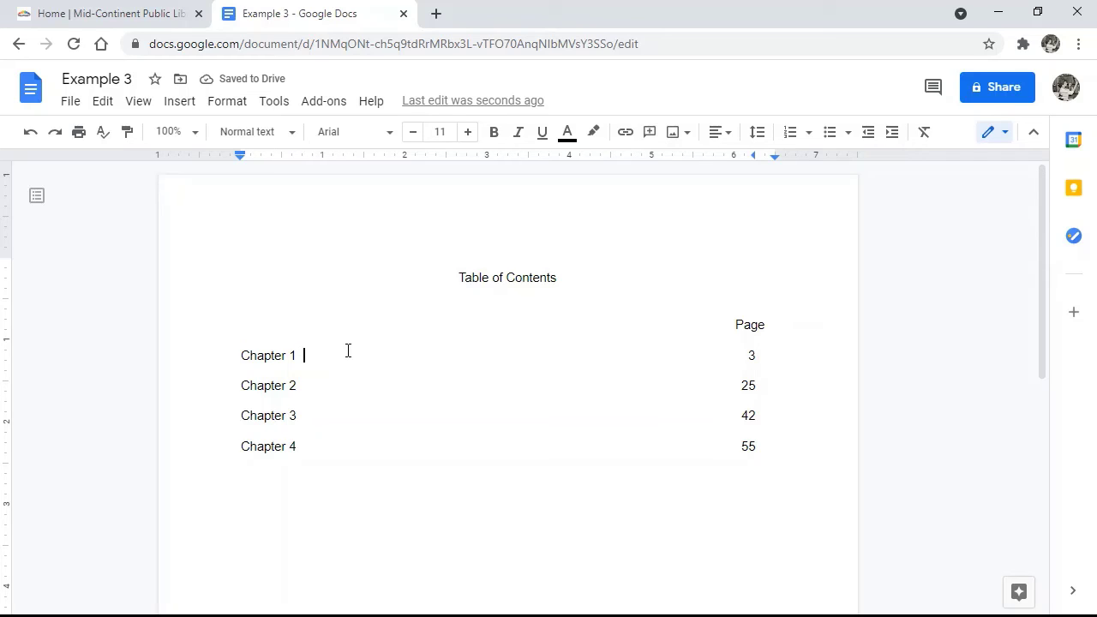
type(".. .")
key("shift+Right")
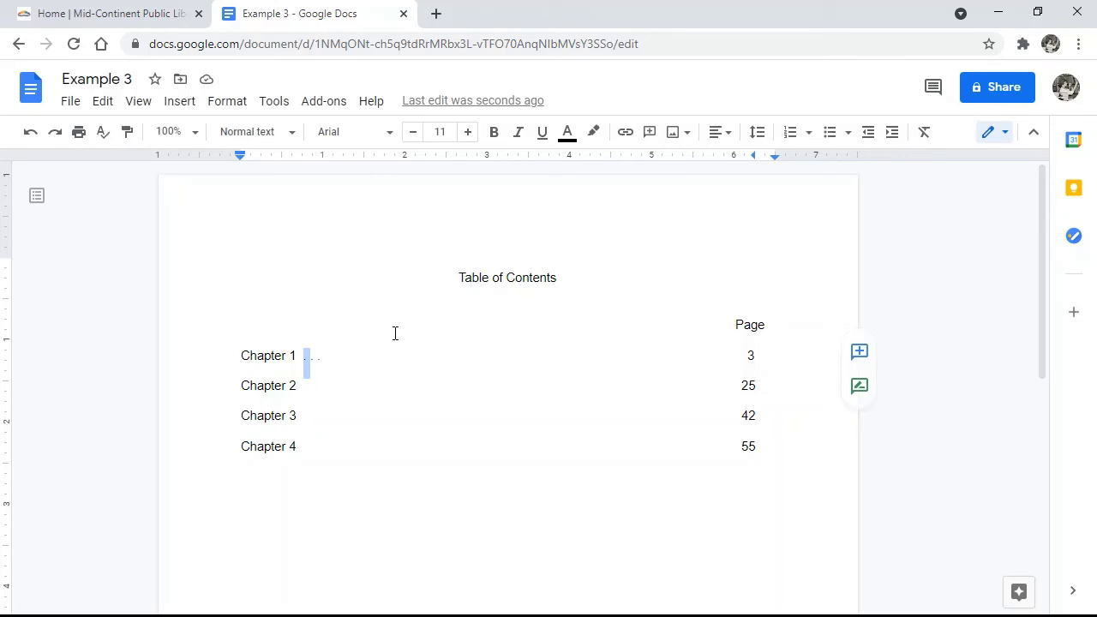
key("shift+Right")
key("shift+Right")
key("shift+Right")
key("shift+Right")
Step: Extend Chapter 1's spaced-period dot leader all the way to page number 3
left_click(323, 359)
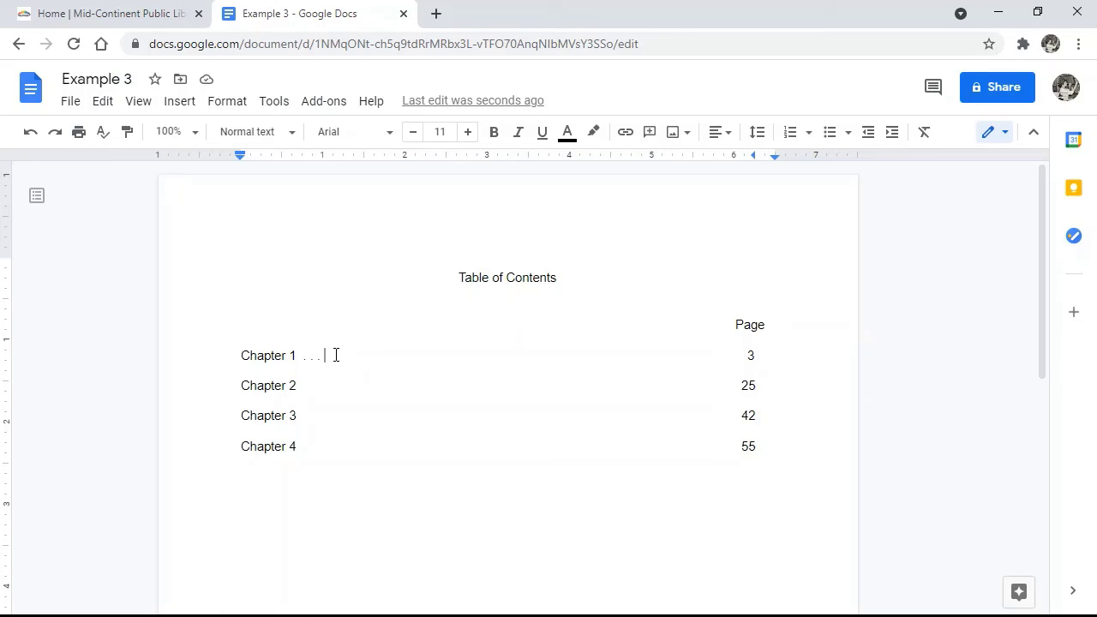
type(". . . . . . . . . . . . . . . . . . . . . . . . . . . . . . . . . . . . . . . . . . . . . . . .")
Step: Start a row of spaced periods after Chapter 2, removing the stray typed character
key("Down")
left_click(297, 386)
type(". . . . . . . . . . . . . . . . . . . . . . v")
key("BackSpace")
key("BackSpace")
key("BackSpace")
key("BackSpace")
key("BackSpace")
key("BackSpace")
key("BackSpace")
type(". . .")
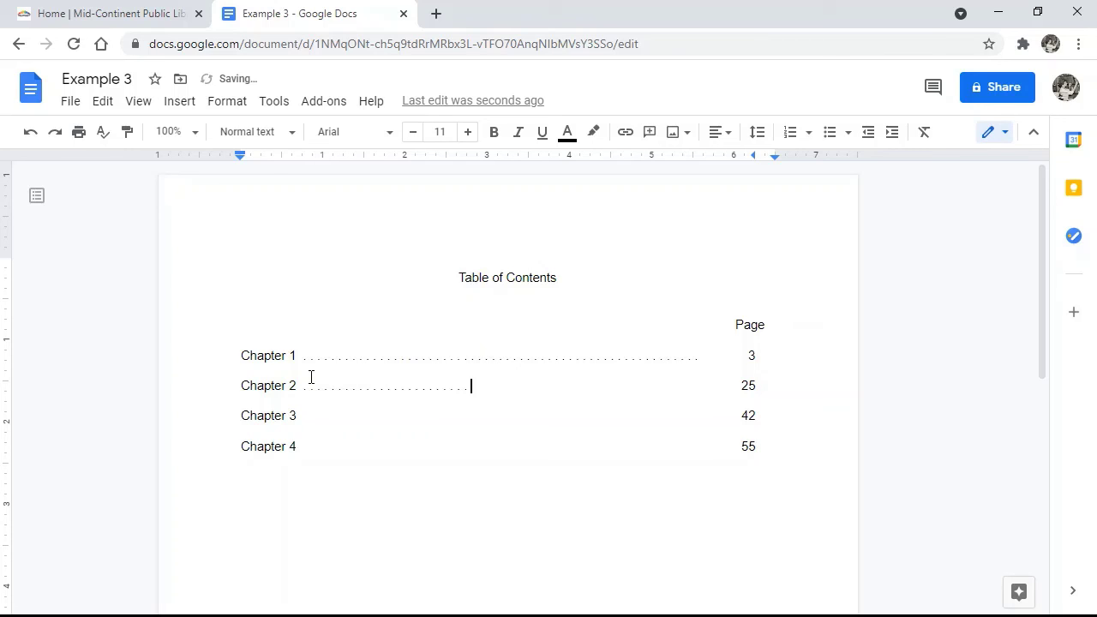